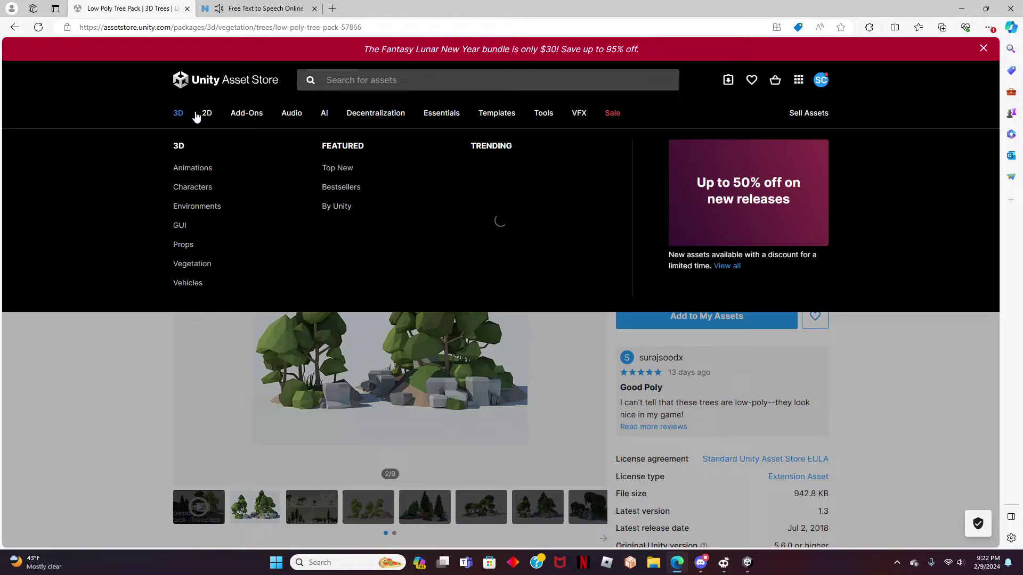
mouse_move(277, 117)
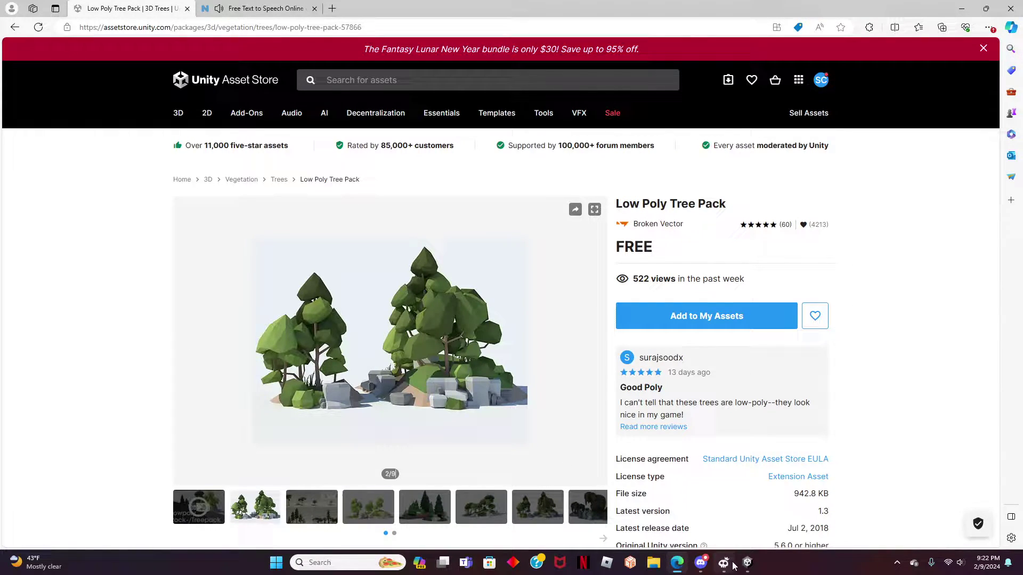
key("alt+Tab")
left_click(607, 241)
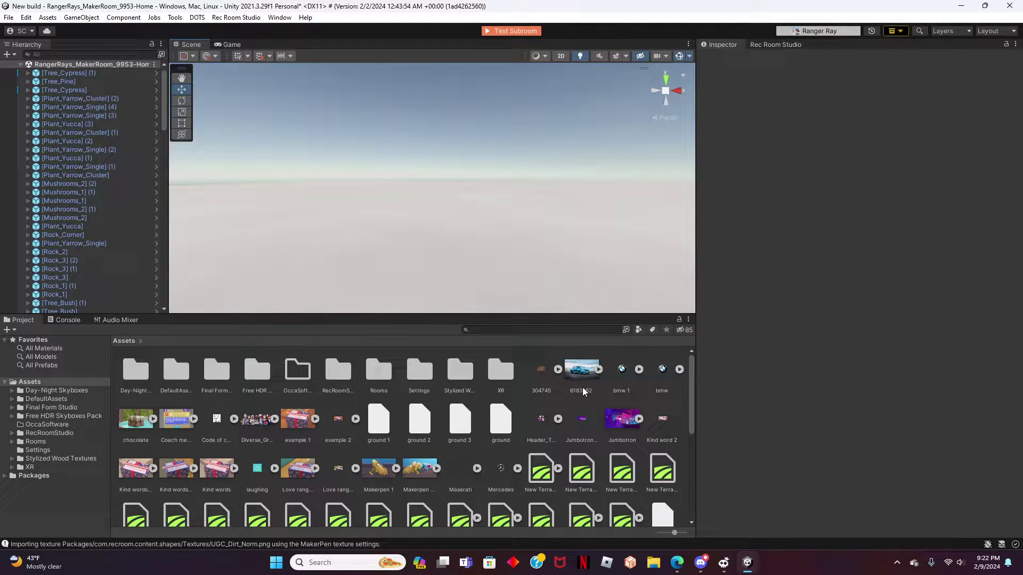
left_click(676, 559)
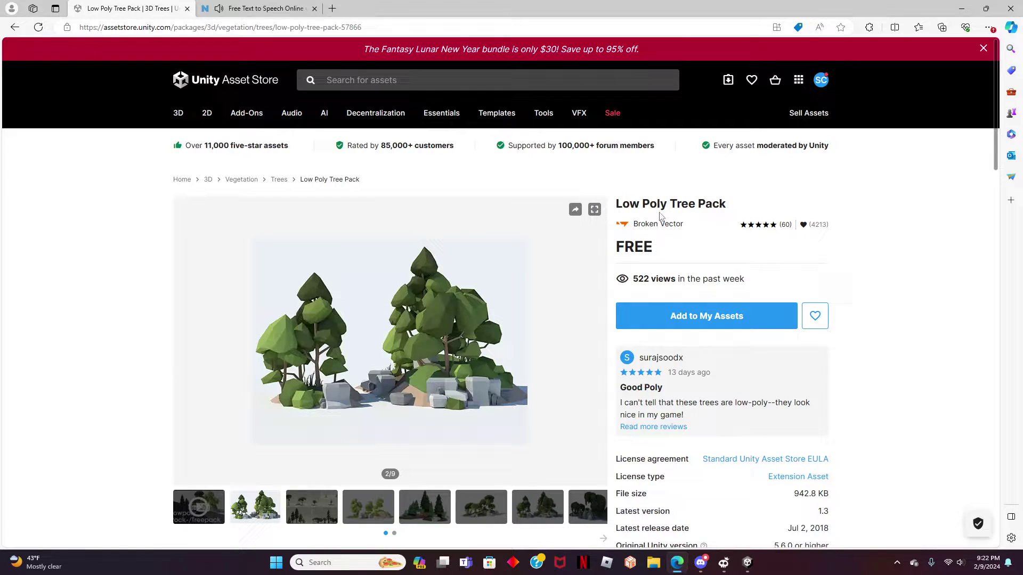
left_click_drag(618, 206, 732, 209)
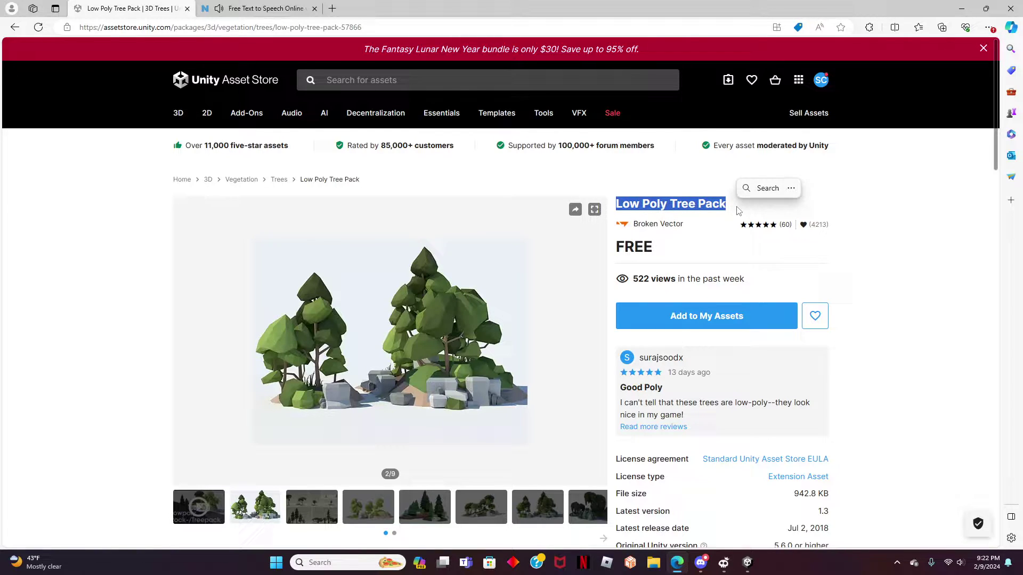
left_click(721, 232)
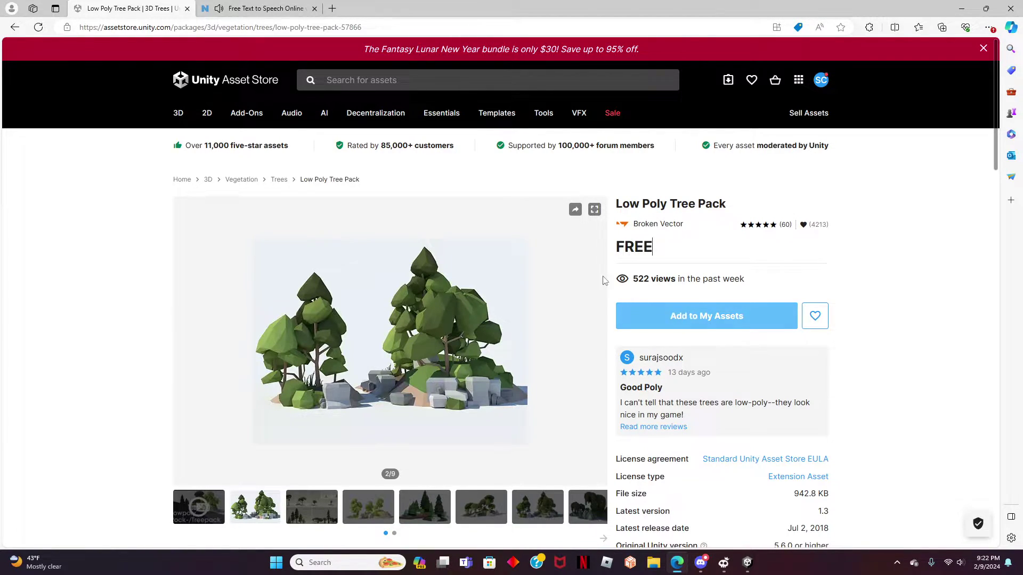
Add the free Low Poly Tree Pack to My Assets, accepting the terms of service, and open it in Unity.
left_click(655, 323)
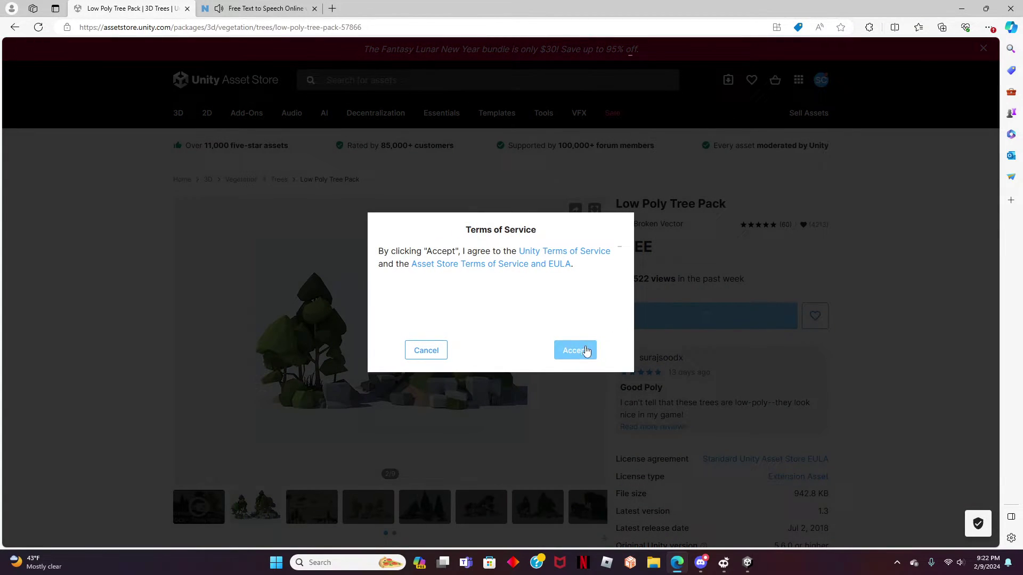
left_click(582, 352)
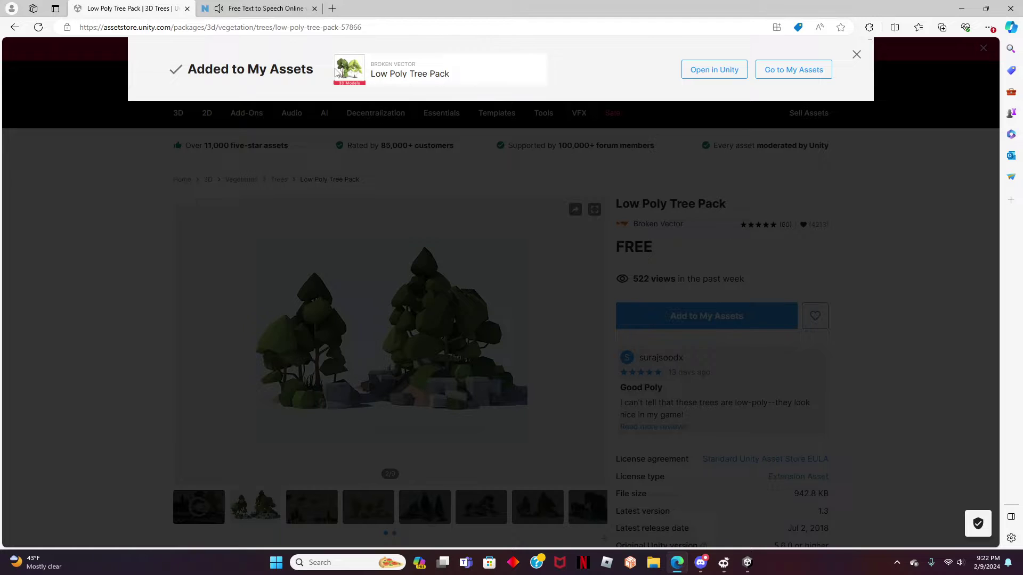
left_click(714, 69)
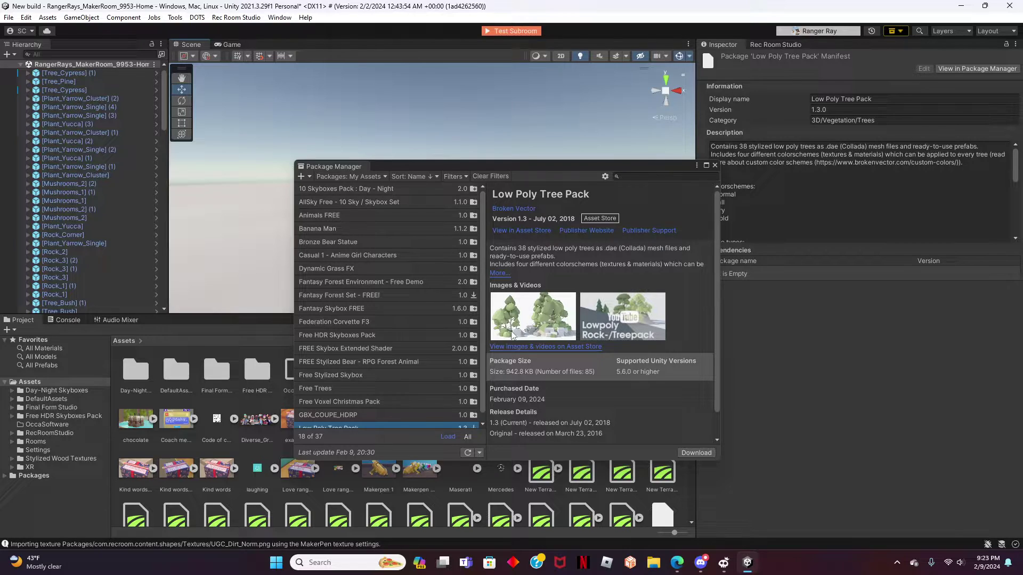
Download the Low Poly Tree Pack and import all of its files into the project, closing the Package Manager.
left_click(691, 452)
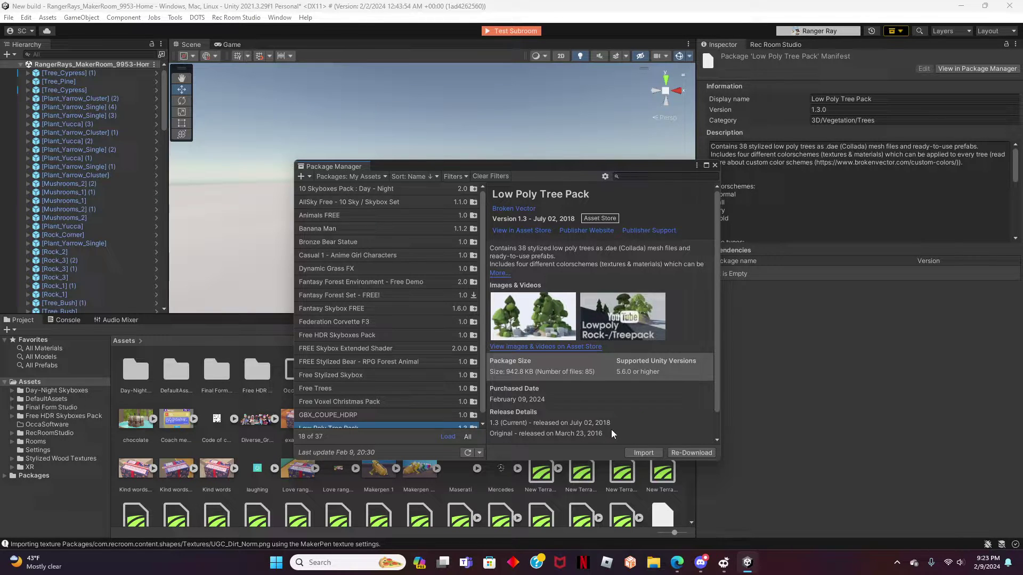
left_click(638, 452)
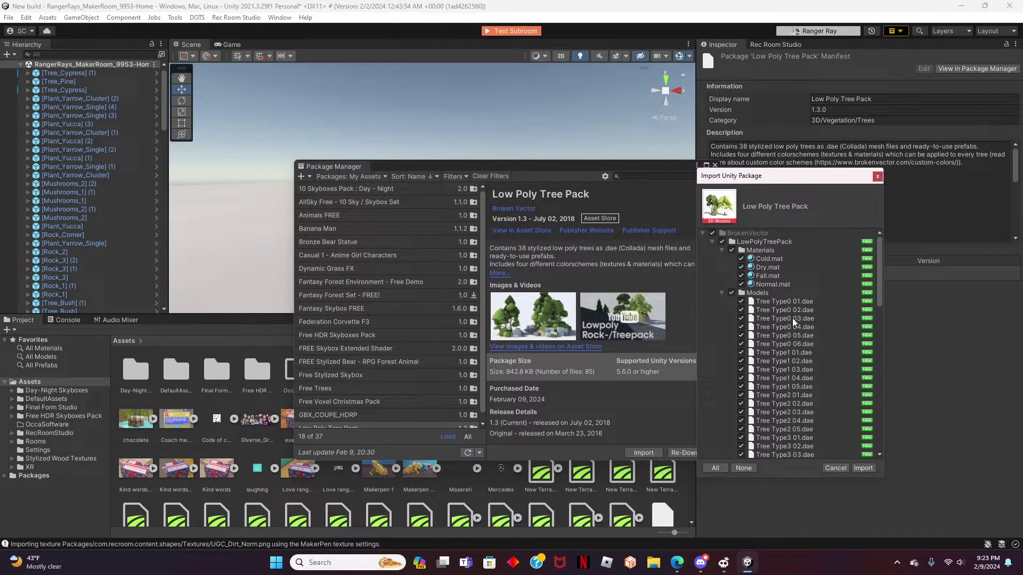
left_click(786, 377)
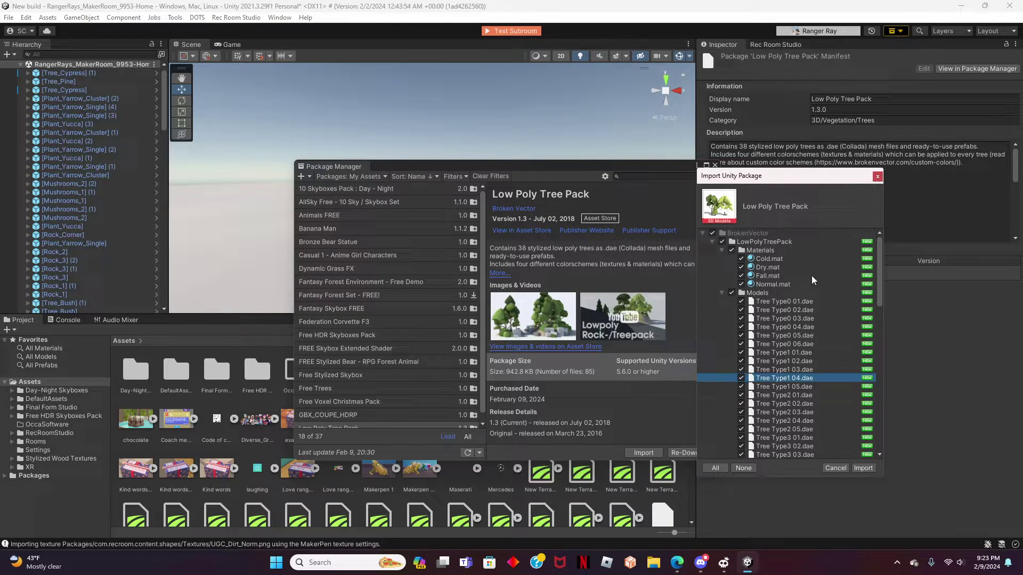
scroll(817, 340, "down", 3)
scroll(820, 351, "up", 3)
left_click(863, 468)
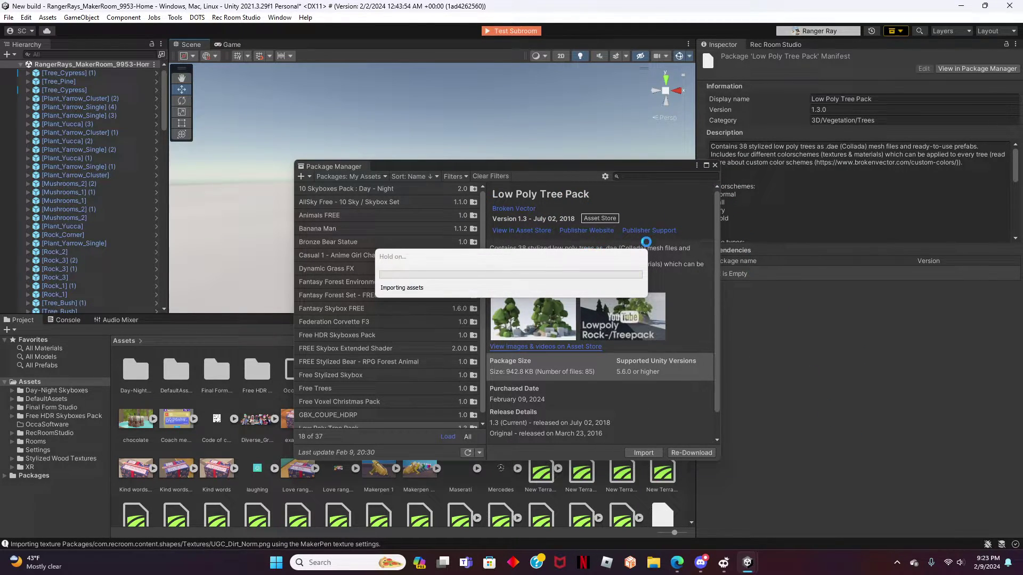
left_click(715, 165)
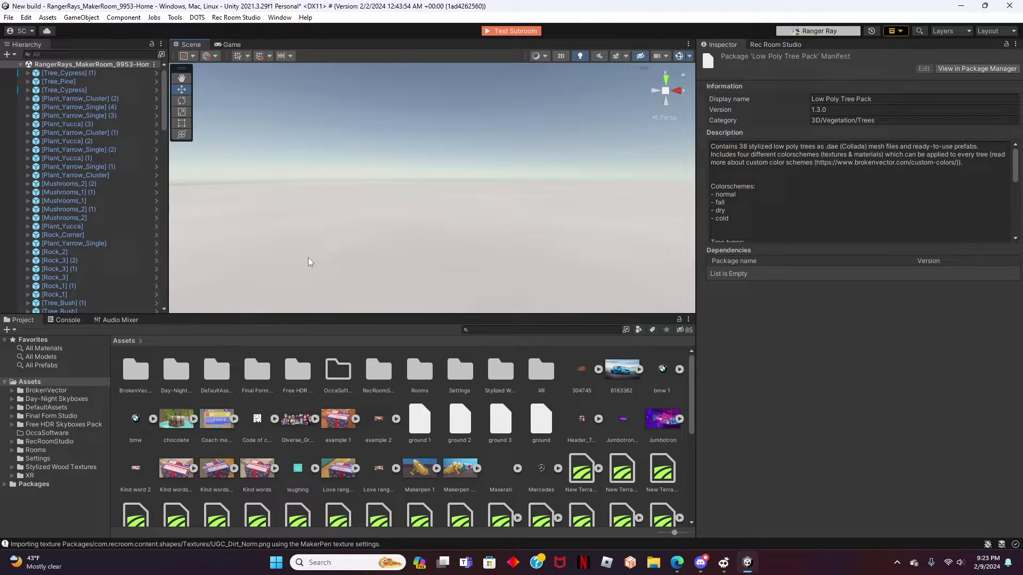
Place the Tree Type0 04 prefab from BrokenVector/LowPolyTreePack/Prefabs into the scene.
left_click(59, 390)
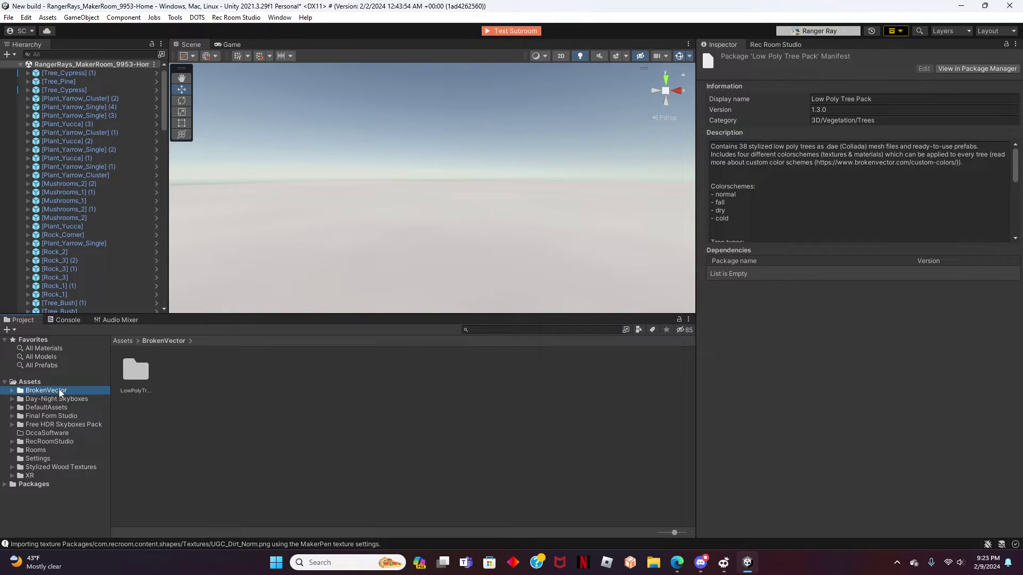
double_click(132, 376)
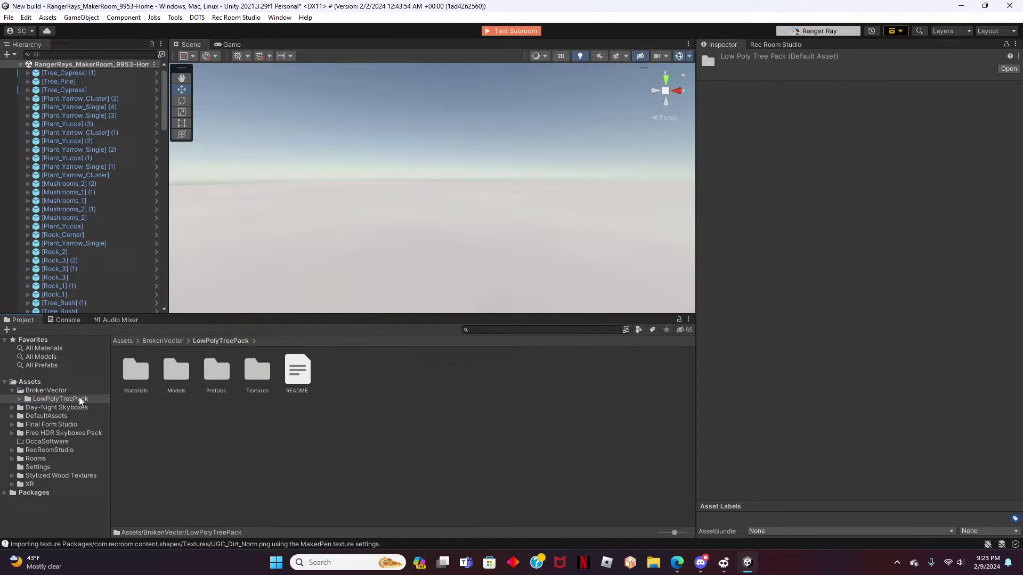
double_click(219, 373)
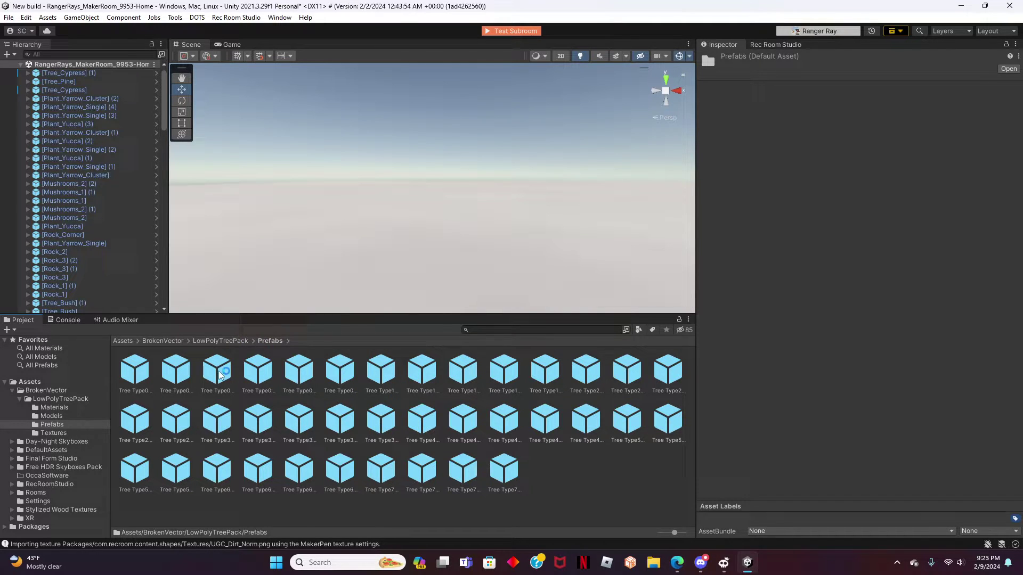
left_click_drag(258, 370, 430, 276)
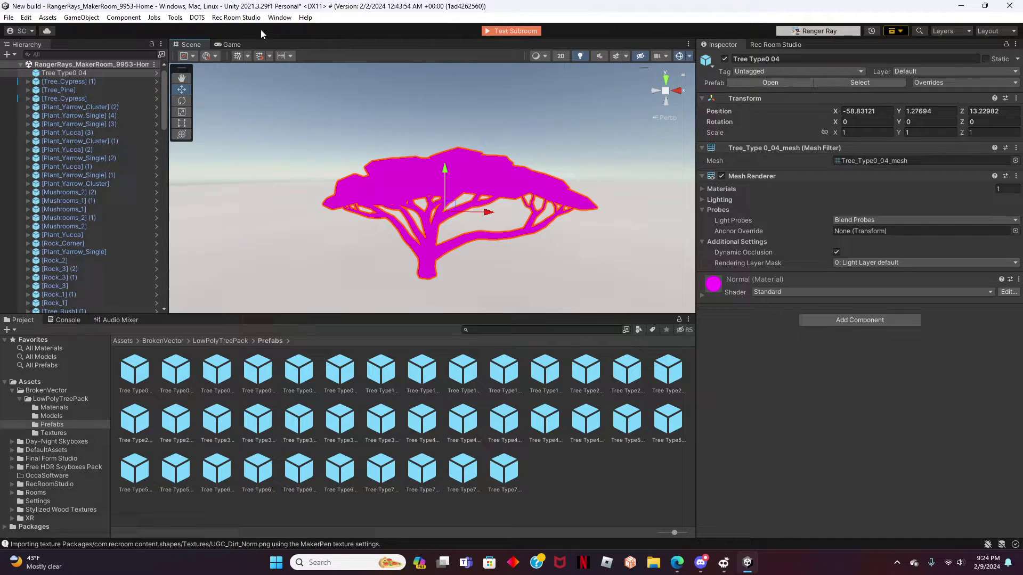
Convert the tree pack's materials from Built-in to URP using the Render Pipeline Converter with Material Upgrade and Animation Clip Converter enabled.
left_click(279, 17)
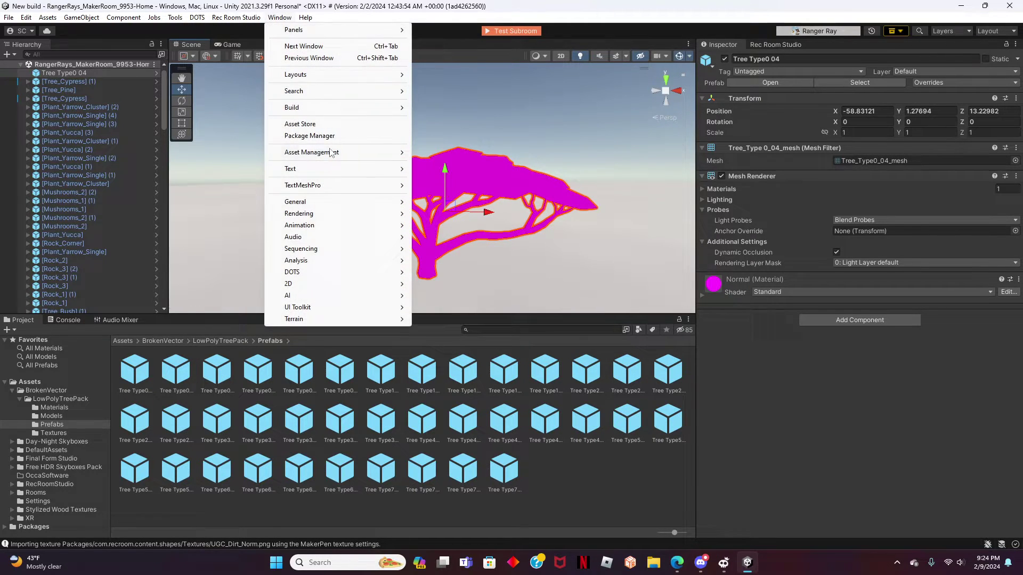
mouse_move(325, 152)
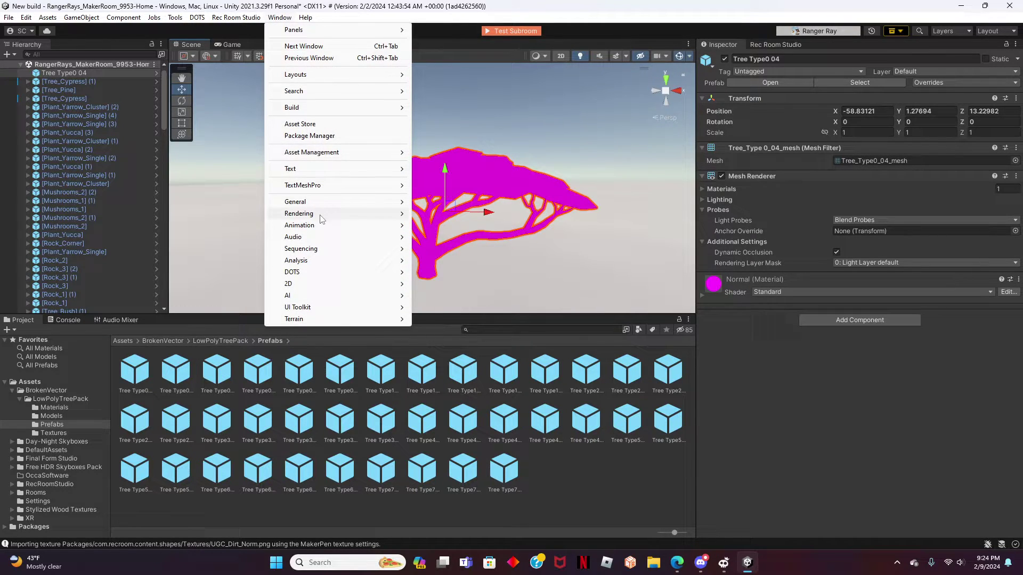
mouse_move(320, 214)
left_click(464, 242)
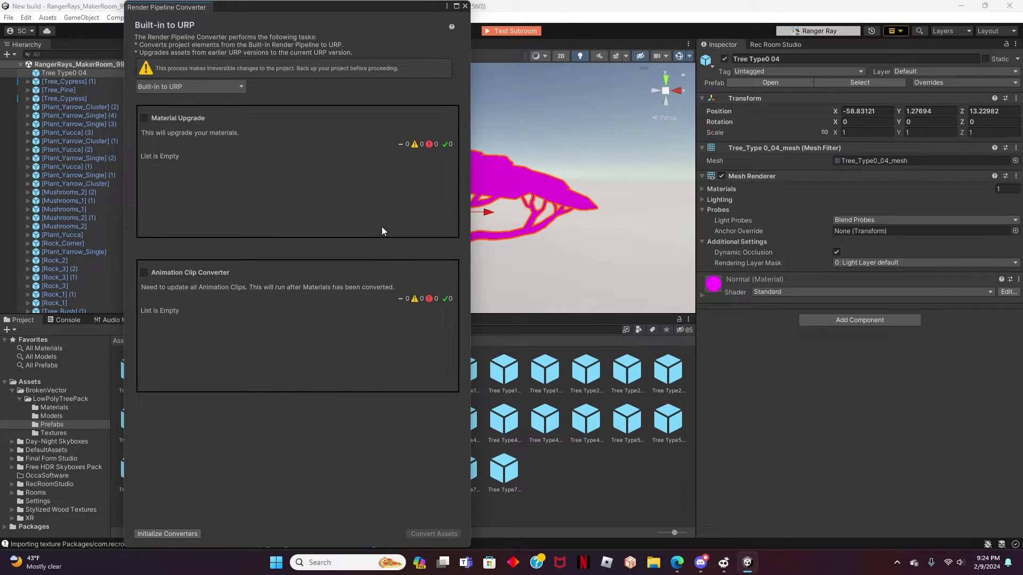
left_click(144, 118)
left_click(144, 273)
left_click(194, 534)
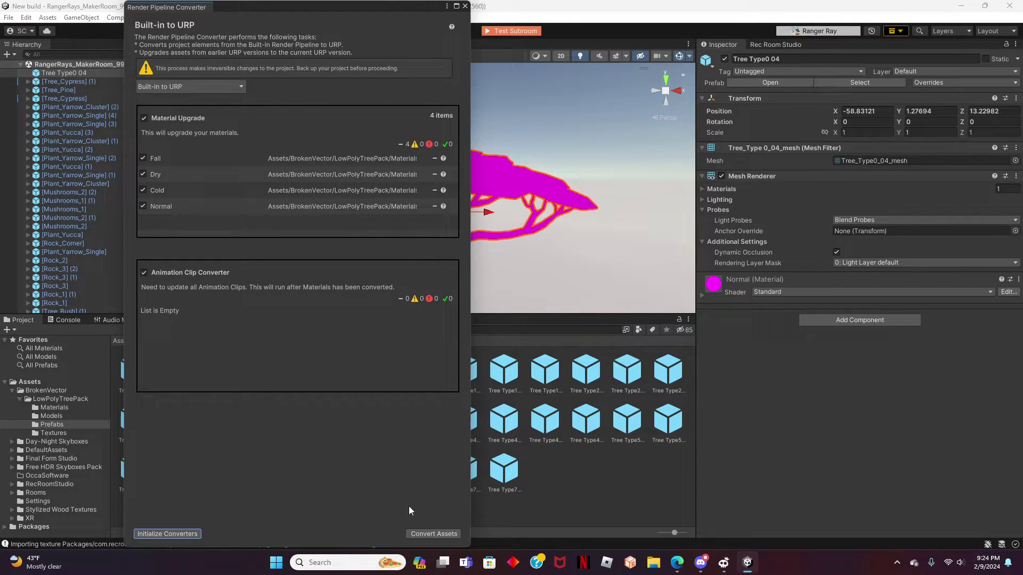
left_click(433, 534)
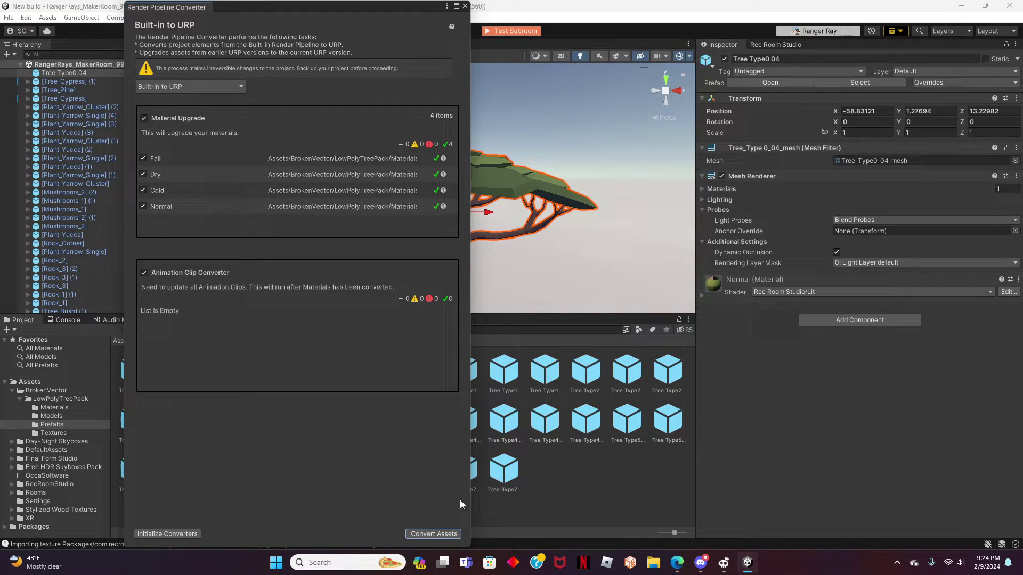
left_click(464, 5)
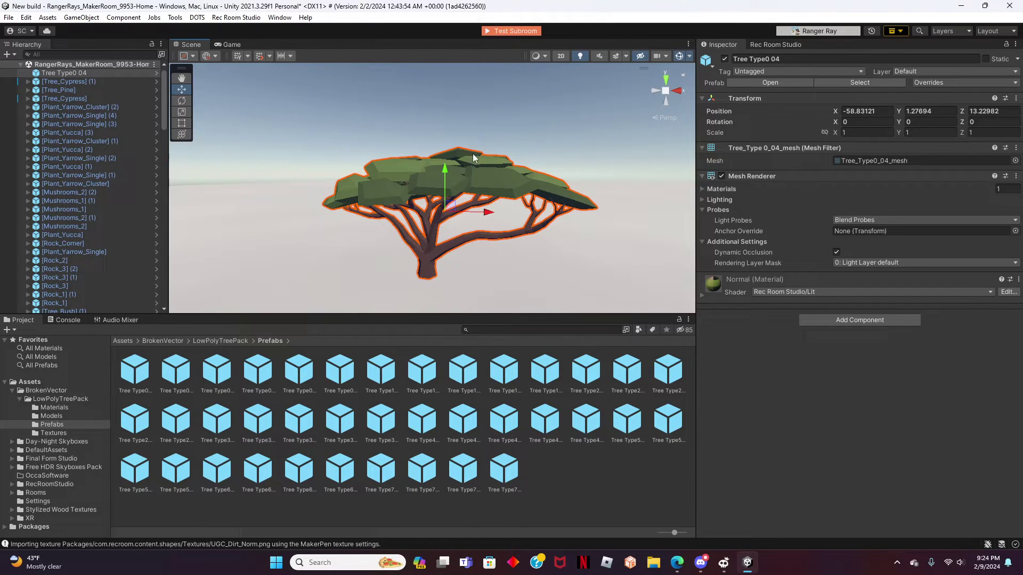
Upload the room to Rec.net with the description "asset" and Start Build enabled.
mouse_move(474, 158)
left_mouse_down("alt")
mouse_move(451, 146)
mouse_move(502, 153)
mouse_move(481, 154)
left_mouse_up("alt")
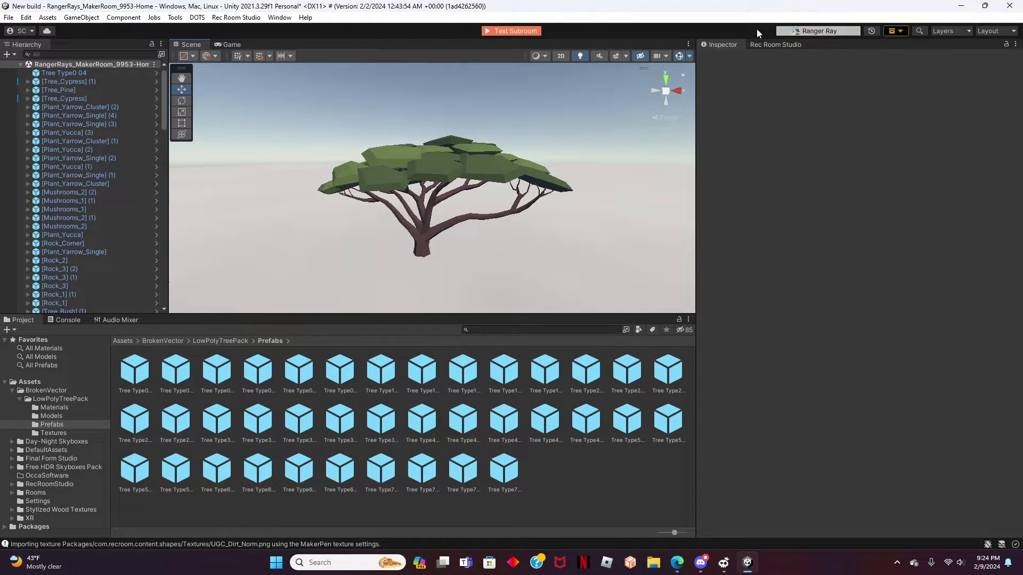
left_click(785, 45)
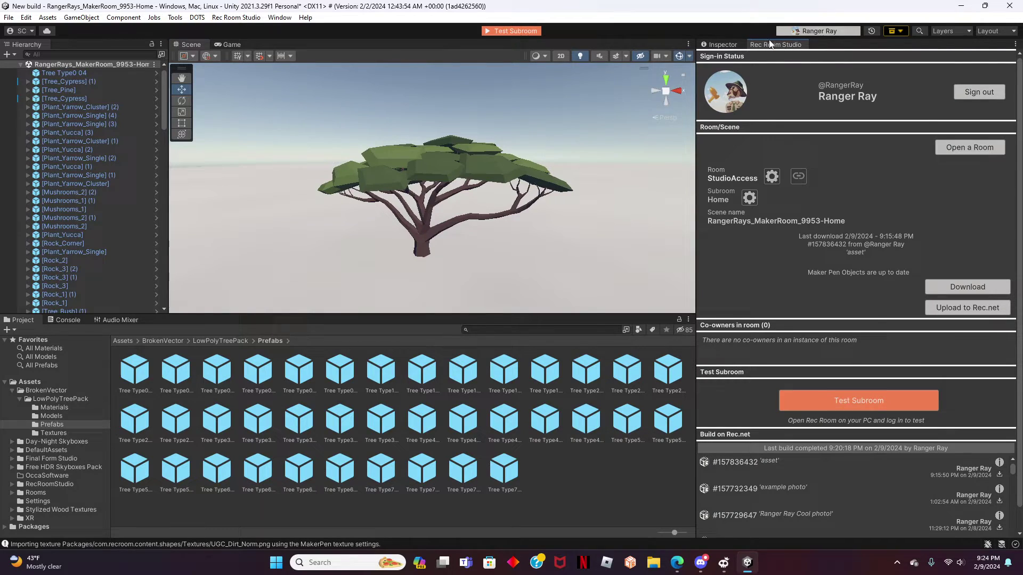
left_click(950, 309)
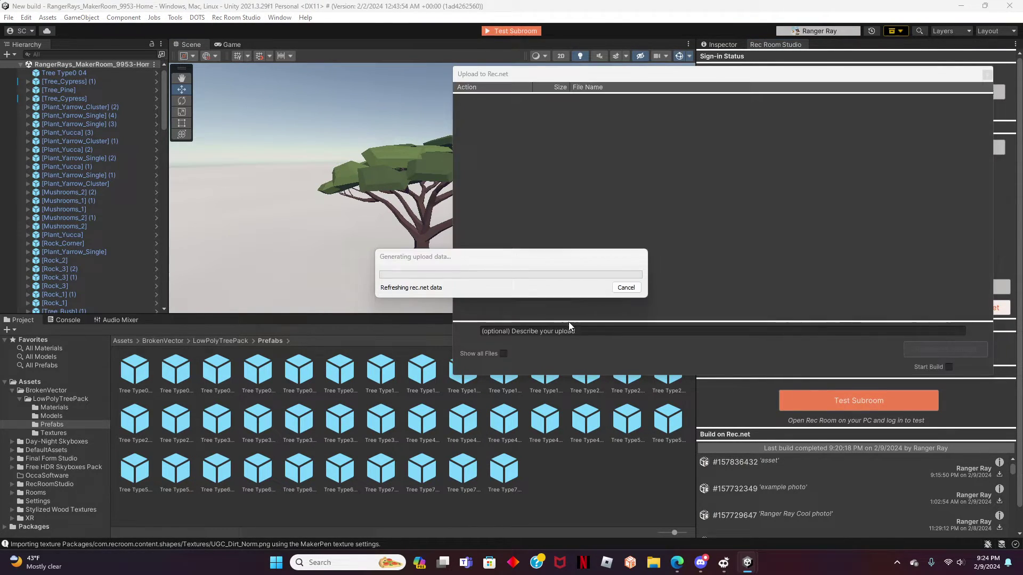
left_click(589, 331)
type("asse")
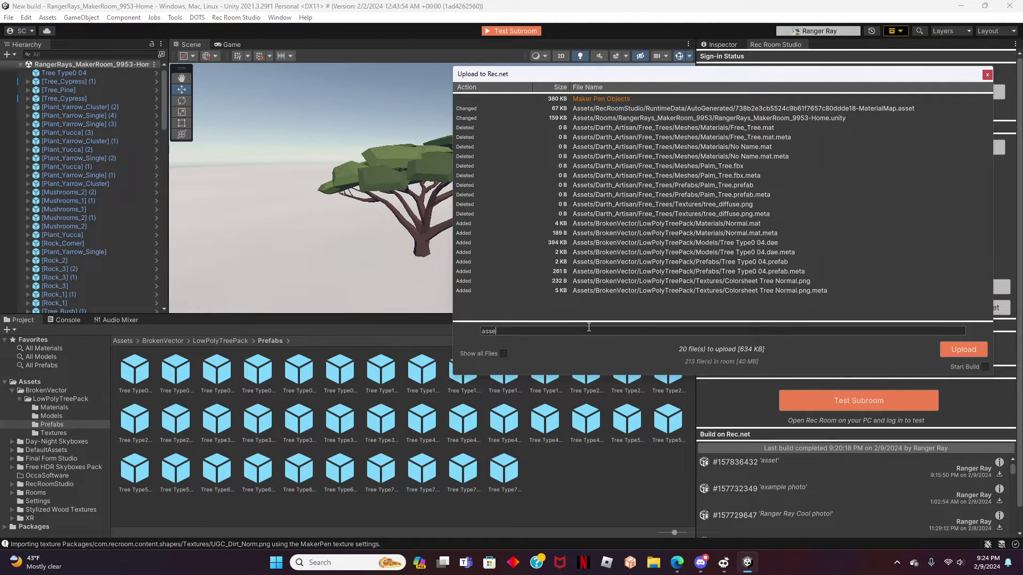
type("t")
left_click(985, 367)
left_click(964, 350)
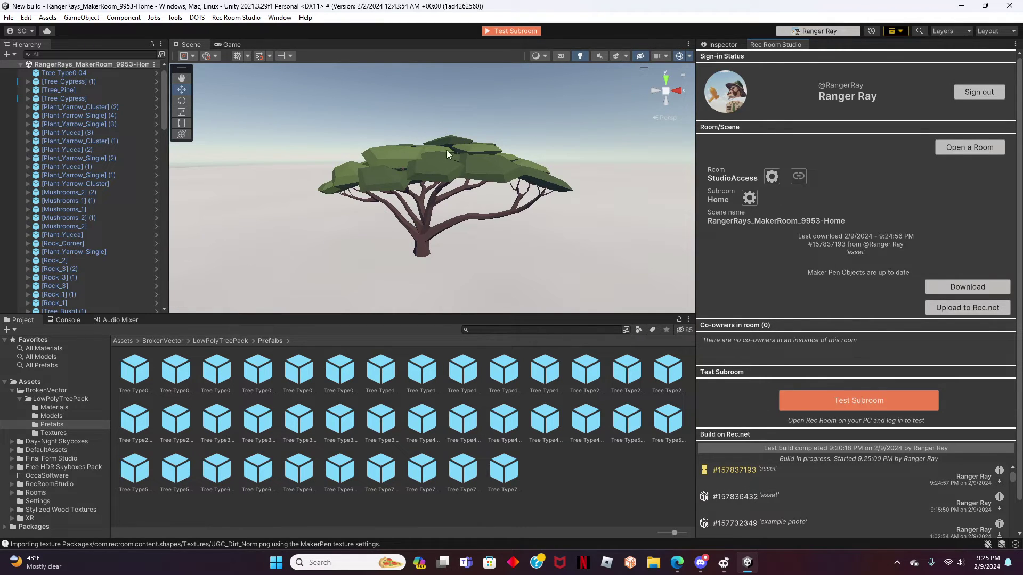
right_click_drag(590, 121, 487, 160)
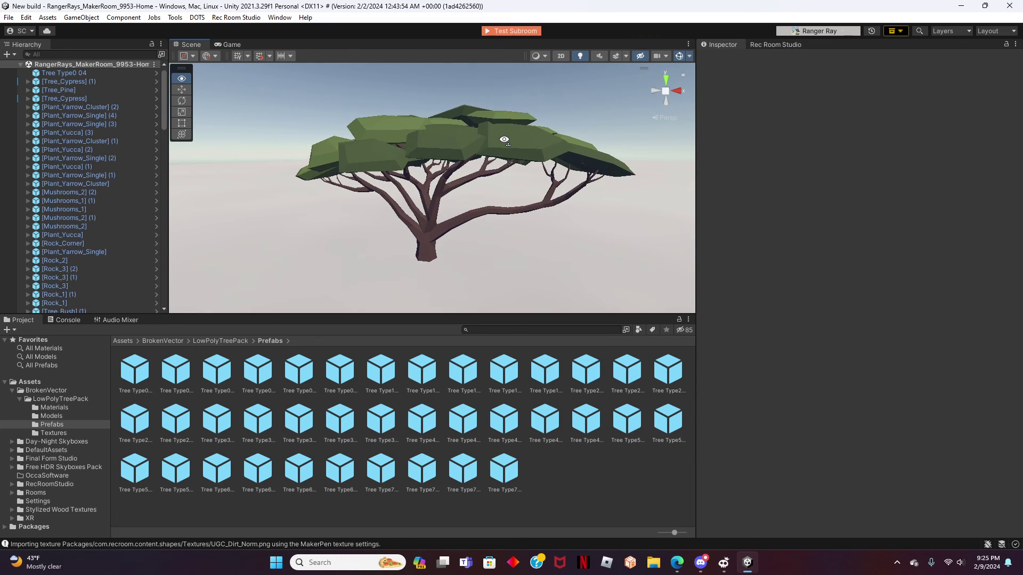